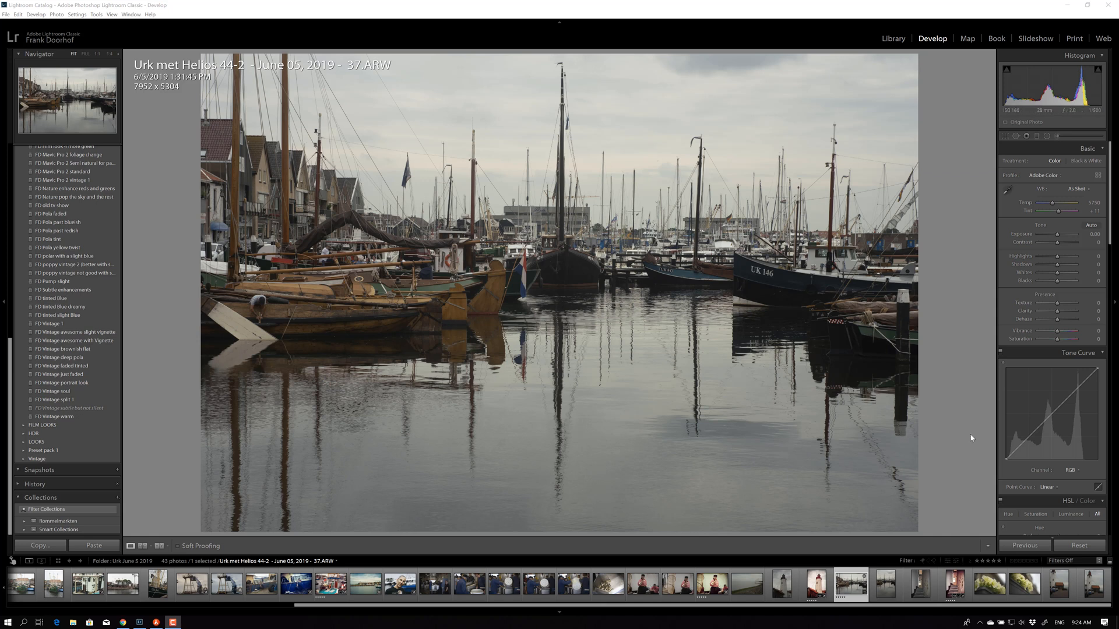
# Step: Raise the tone curve's black point, add an upper point, and set Highlights -100, Shadows +72, Contrast +29
pyautogui.moveTo(1005, 459); pyautogui.dragTo(1023, 442)
pyautogui.moveTo(1081, 382); pyautogui.dragTo(1081, 383)
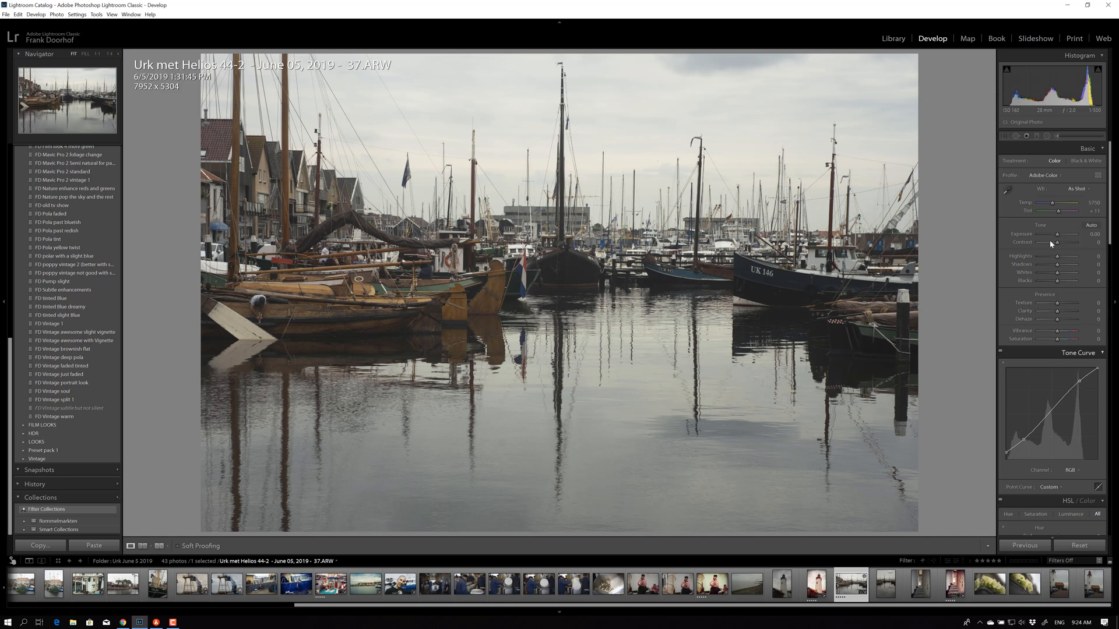
pyautogui.moveTo(1056, 256)
pyautogui.mouseDown()
pyautogui.moveTo(1037, 257)
pyautogui.moveTo(1070, 267)
pyautogui.moveTo(1064, 243)
pyautogui.mouseUp()
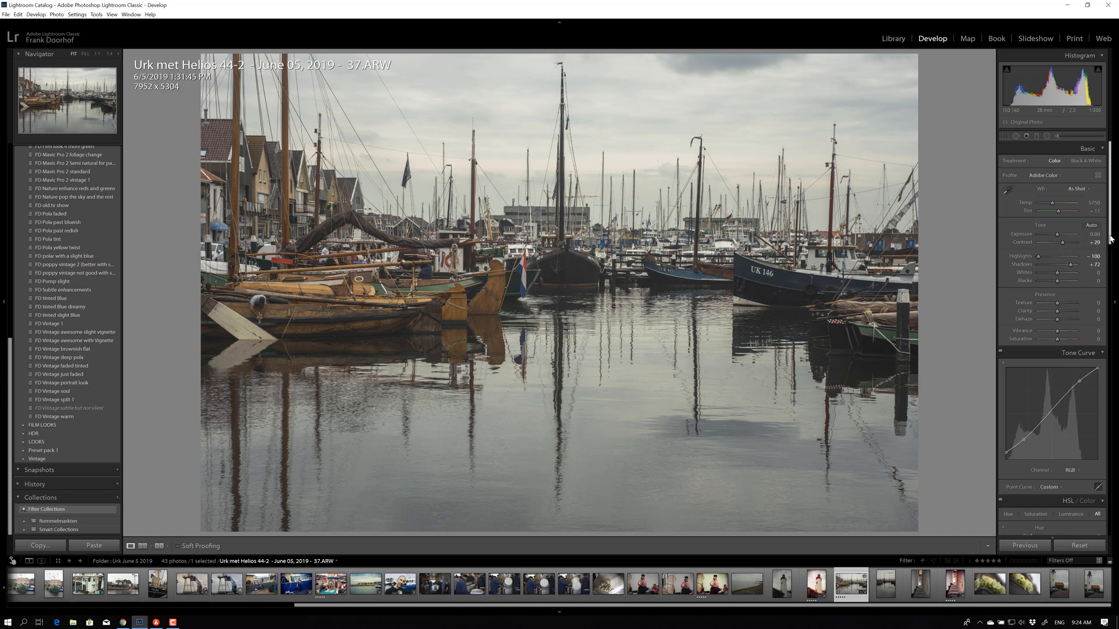
pyautogui.moveTo(1111, 237); pyautogui.dragTo(1111, 325)
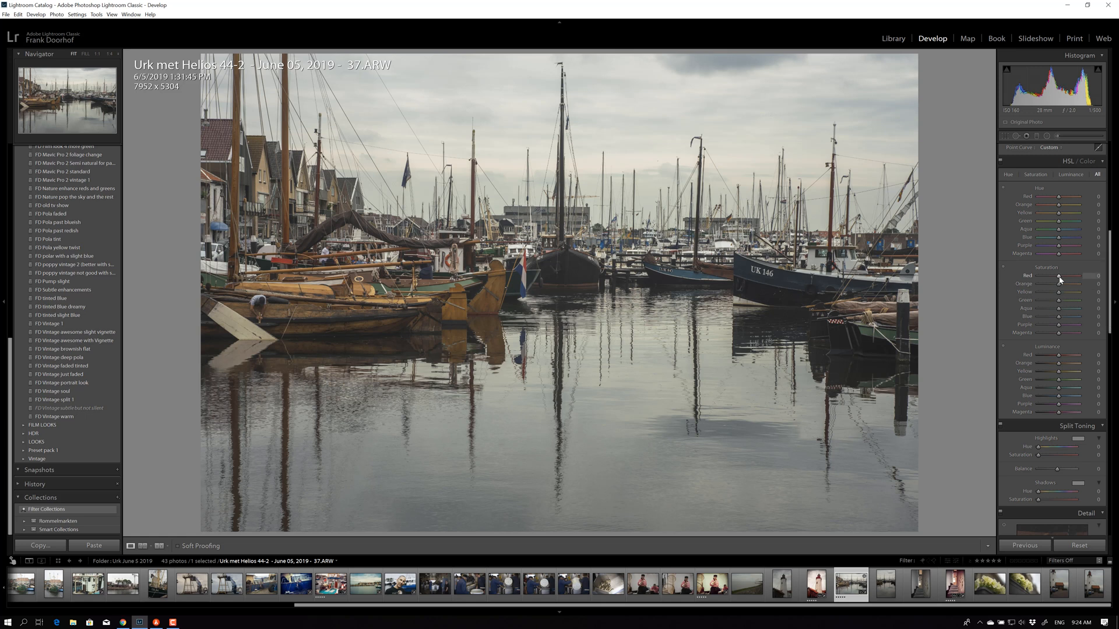
# Step: Set HSL red saturation to +31 and red luminance to +21, and bring blue saturation to +32
pyautogui.moveTo(1080, 275); pyautogui.dragTo(1079, 276)
pyautogui.moveTo(1064, 279); pyautogui.dragTo(1065, 278)
pyautogui.moveTo(1058, 355)
pyautogui.mouseDown()
pyautogui.moveTo(1072, 356)
pyautogui.moveTo(1033, 355)
pyautogui.moveTo(1062, 355)
pyautogui.mouseUp()
pyautogui.moveTo(1074, 317)
pyautogui.mouseDown()
pyautogui.moveTo(1036, 317)
pyautogui.moveTo(1056, 319)
pyautogui.mouseUp()
# Step: Raise blue luminance to +73 and set split-toning highlights to hue 61, saturation 15
pyautogui.click(1076, 396)
pyautogui.scroll(-3, 1111, 339)
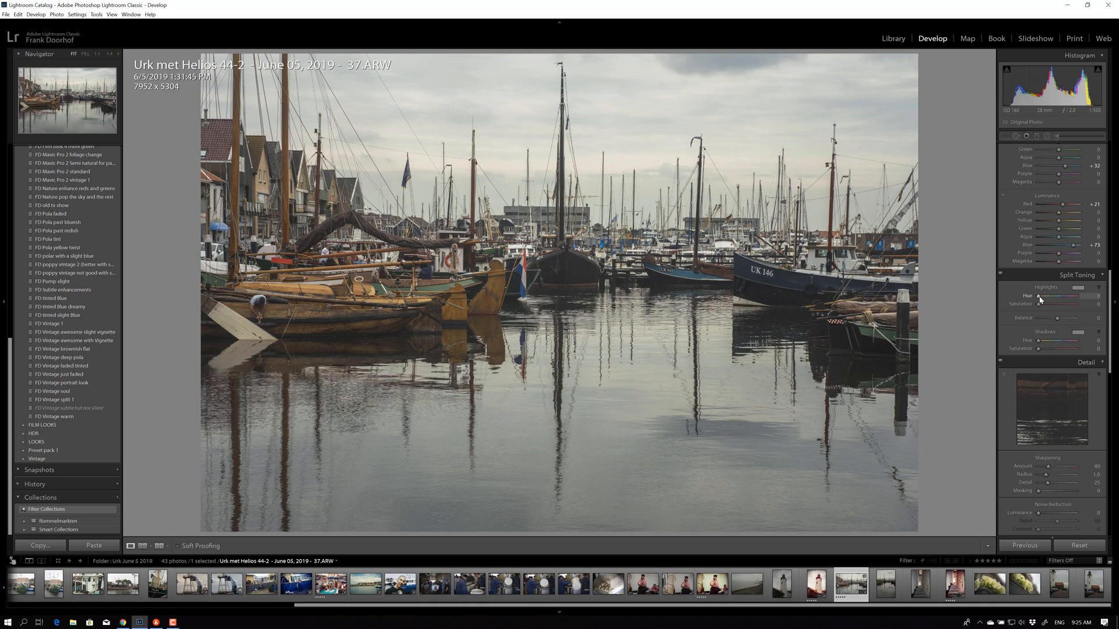
pyautogui.moveTo(1039, 297); pyautogui.dragTo(1061, 298)
pyautogui.click(1047, 305)
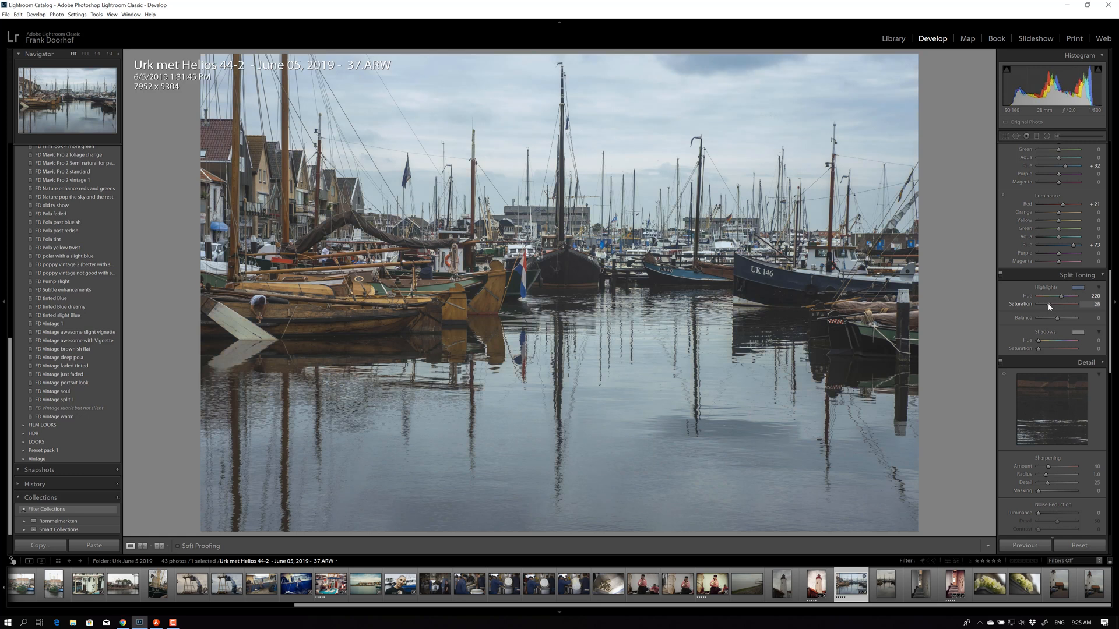
pyautogui.moveTo(1048, 306); pyautogui.dragTo(1047, 297)
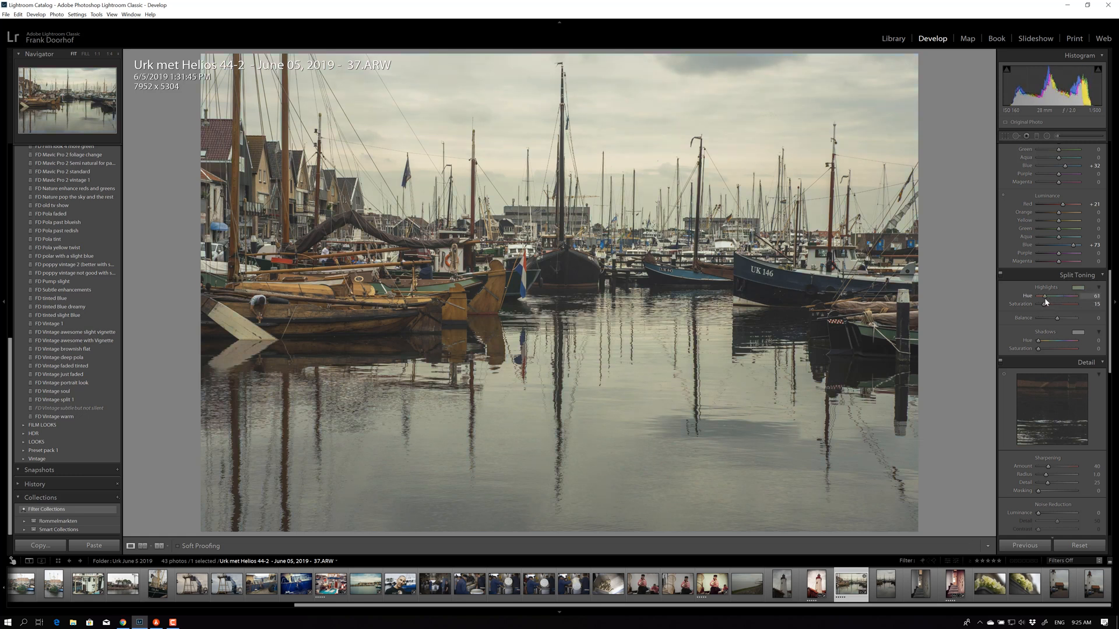
# Step: Set split-toning shadows to hue 8, saturation 14, and add a post-crop vignette
pyautogui.click(1046, 343)
pyautogui.moveTo(1047, 342); pyautogui.dragTo(1044, 349)
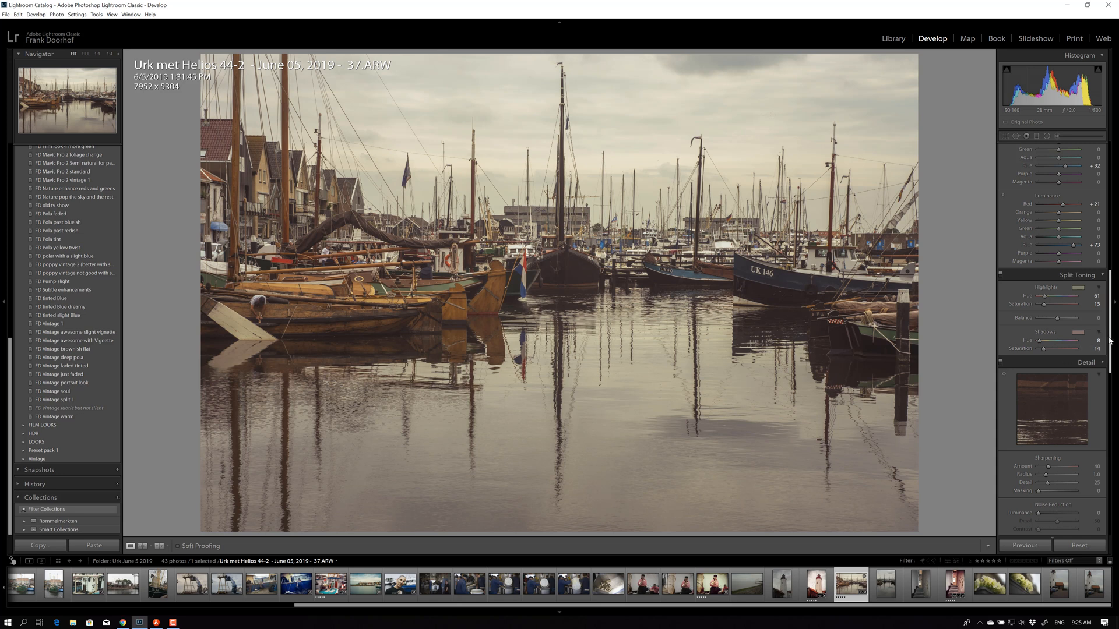
pyautogui.moveTo(1111, 352); pyautogui.dragTo(1117, 487)
pyautogui.moveTo(1057, 374); pyautogui.dragTo(1055, 375)
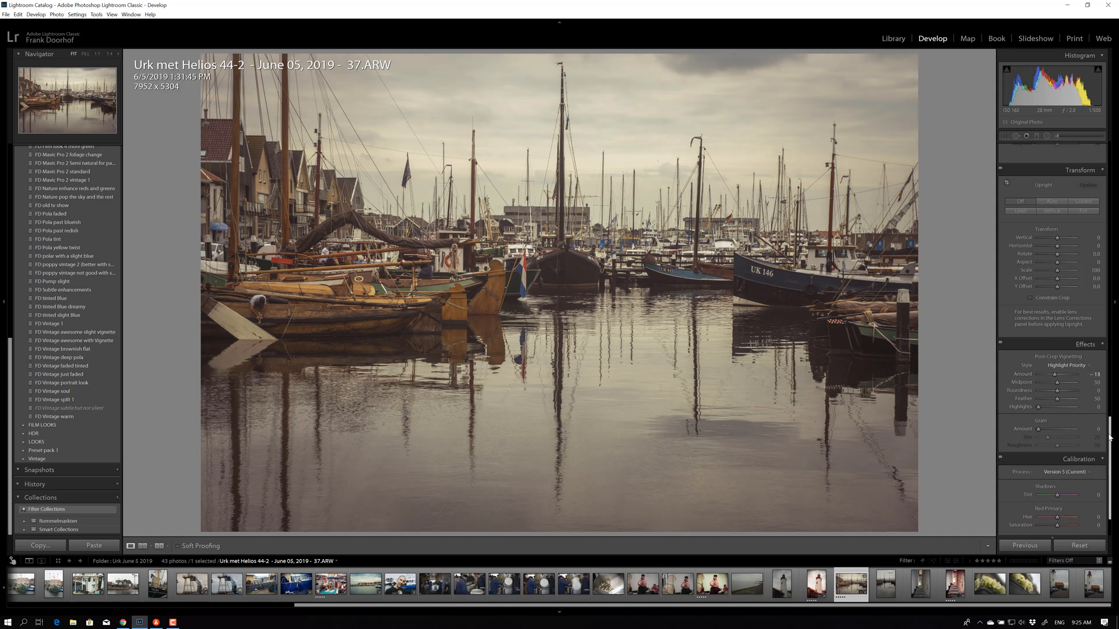
# Step: Set the post-crop vignette Amount to -13 and return the right panel to Basic
pyautogui.moveTo(1117, 403); pyautogui.dragTo(1116, 146)
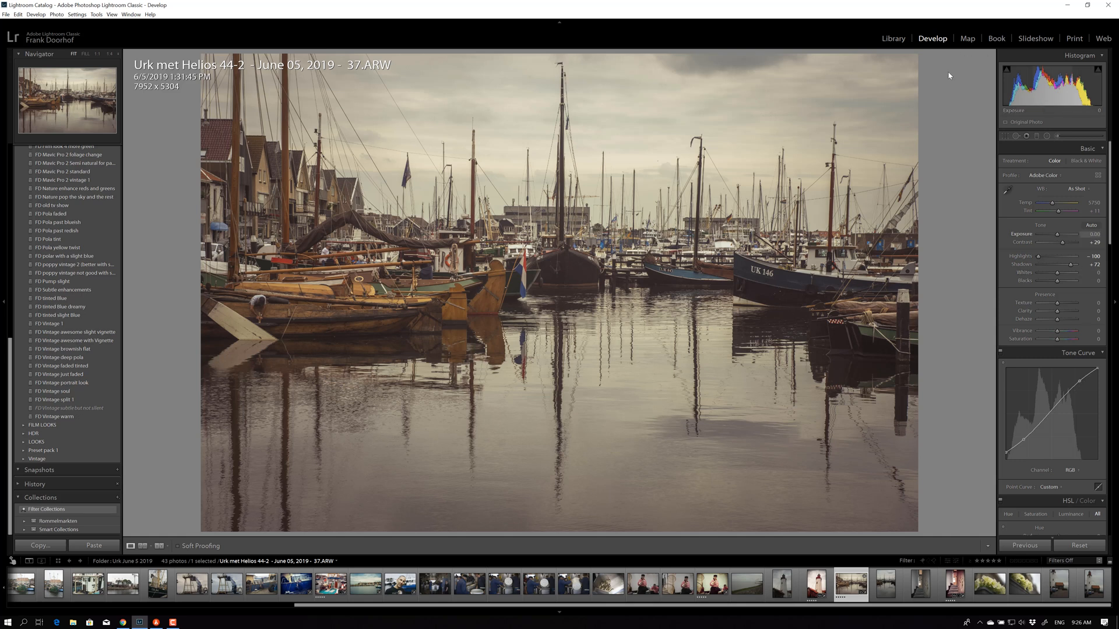
# Step: Lay a graduated filter down from the top of the sky and shift its tint toward gold
pyautogui.click(1066, 138)
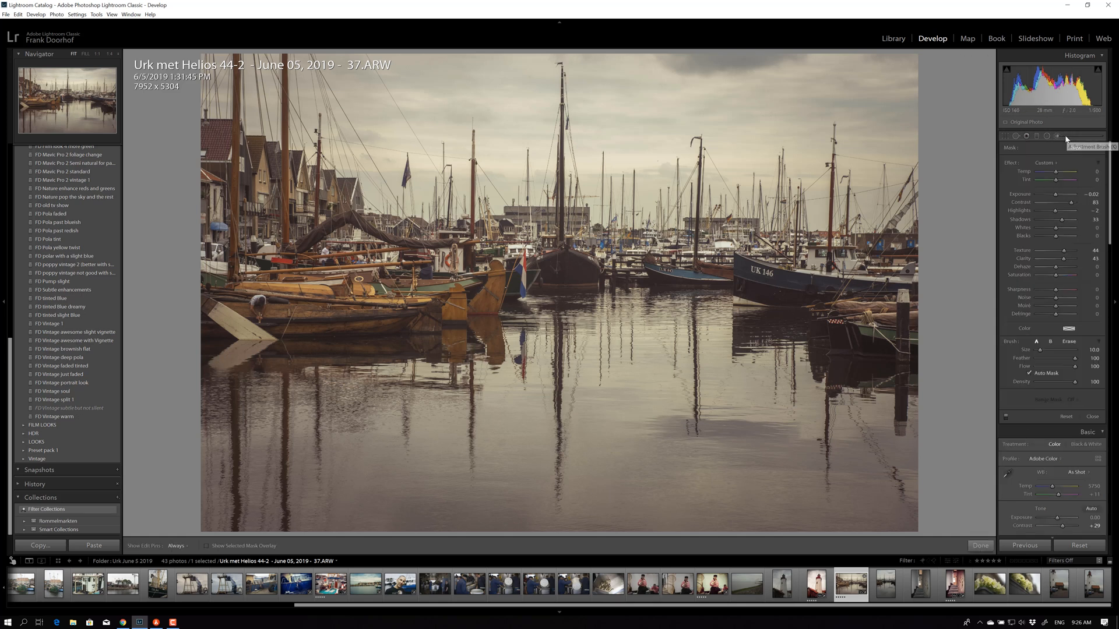
pyautogui.click(1036, 138)
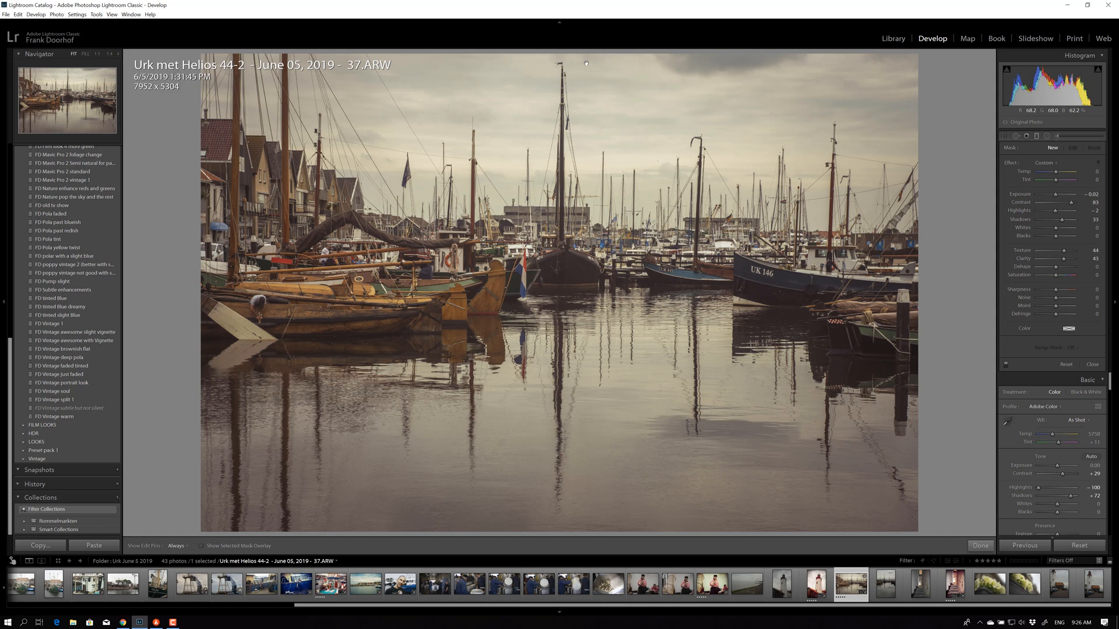
pyautogui.moveTo(586, 63); pyautogui.dragTo(582, 103)
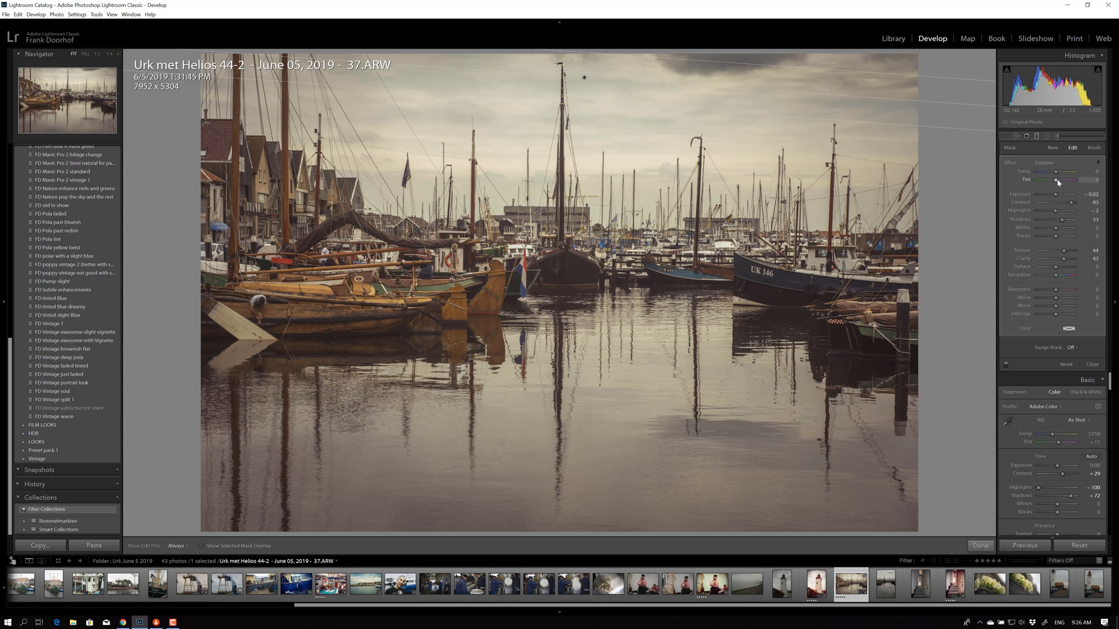
pyautogui.moveTo(1057, 180)
pyautogui.mouseDown()
pyautogui.moveTo(1066, 180)
pyautogui.moveTo(1036, 181)
pyautogui.moveTo(1065, 173)
pyautogui.mouseUp()
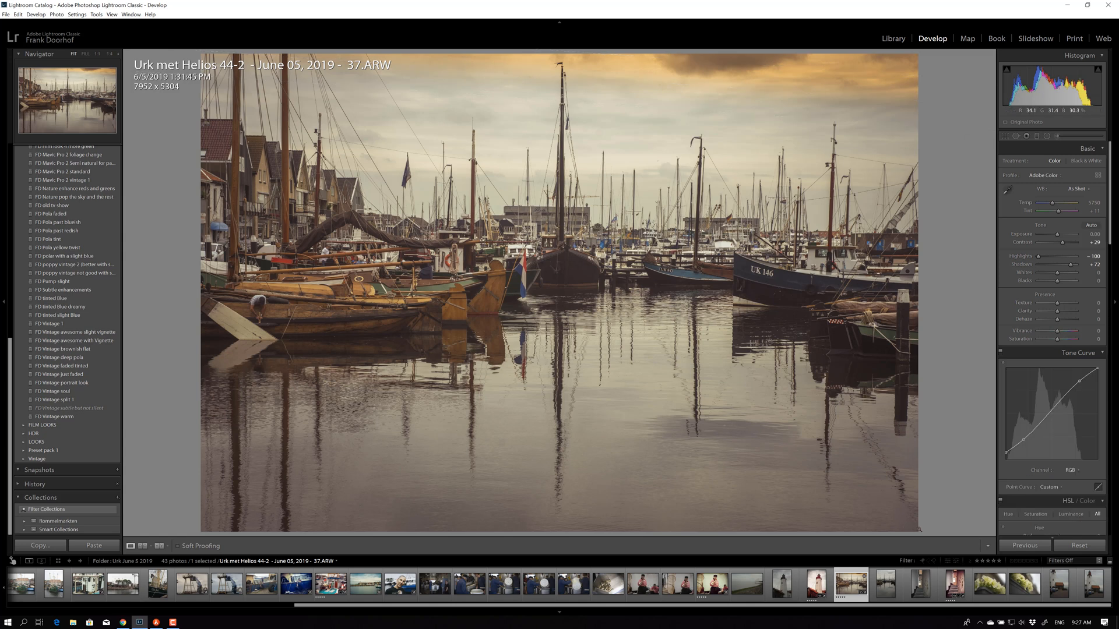
# Step: Add a graduated filter from the lower-right corner with Temp 71, Exposure 0.28 and Shadows 38
pyautogui.click(1036, 136)
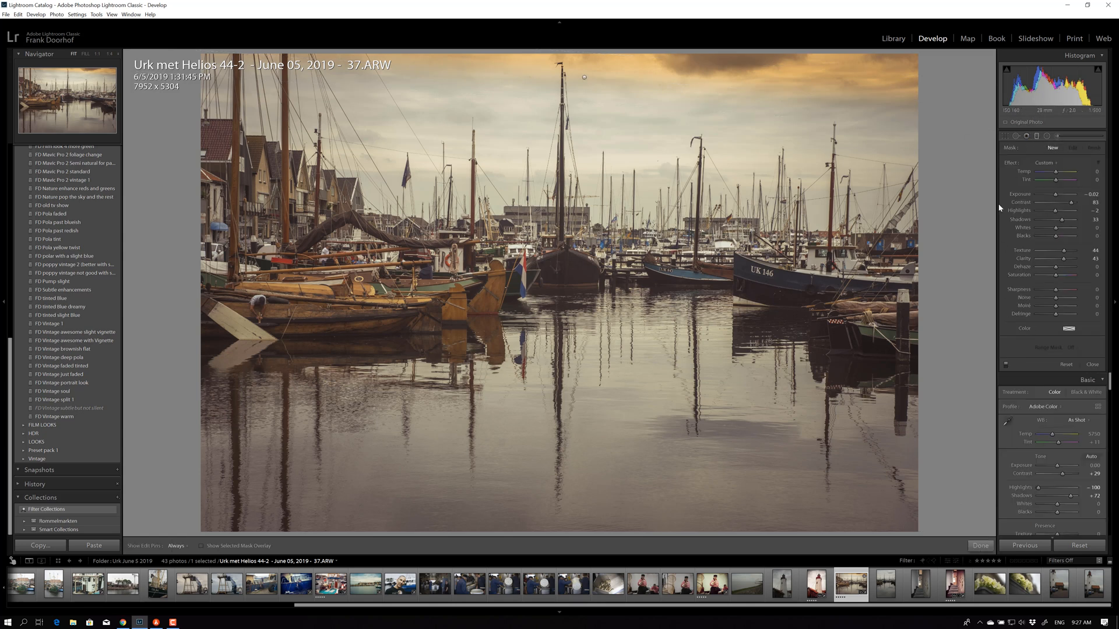
pyautogui.click(1035, 136)
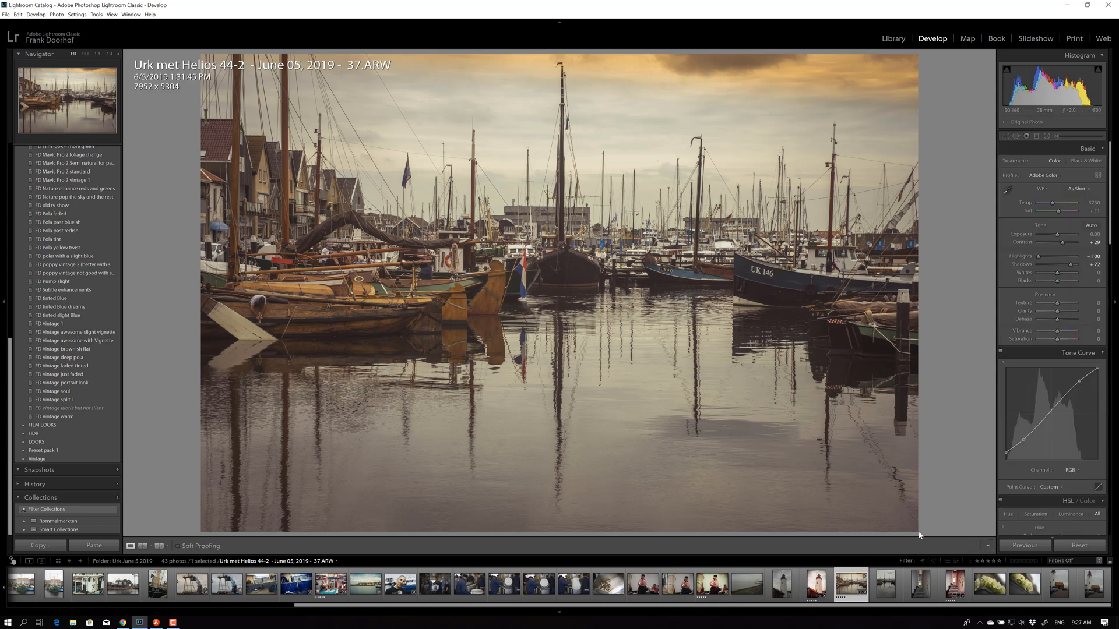
pyautogui.click(1035, 136)
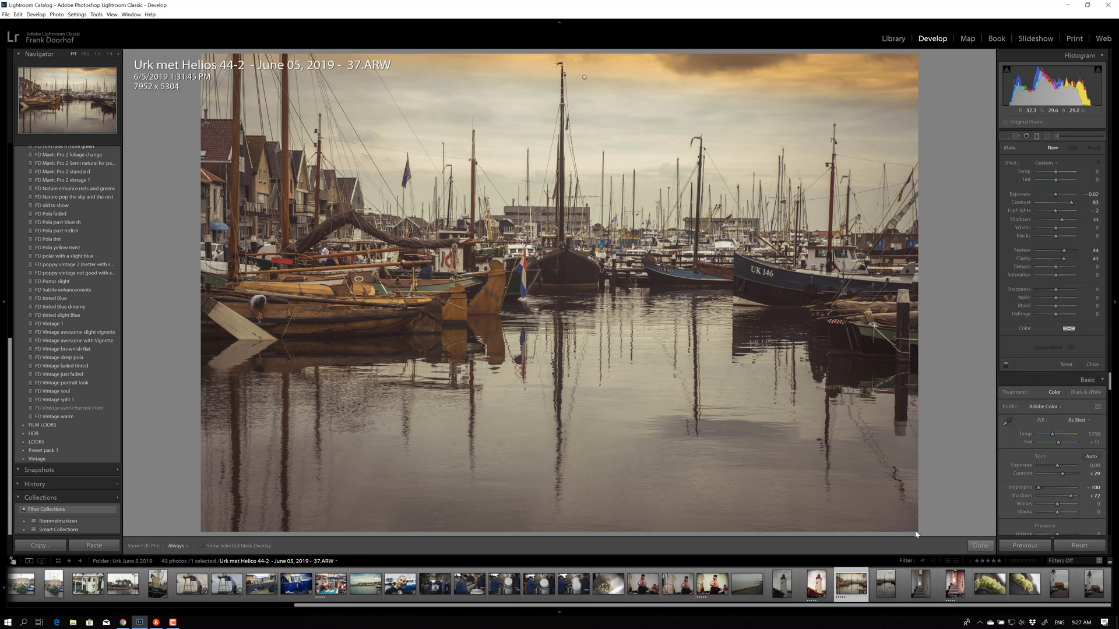
pyautogui.moveTo(926, 539); pyautogui.dragTo(882, 454)
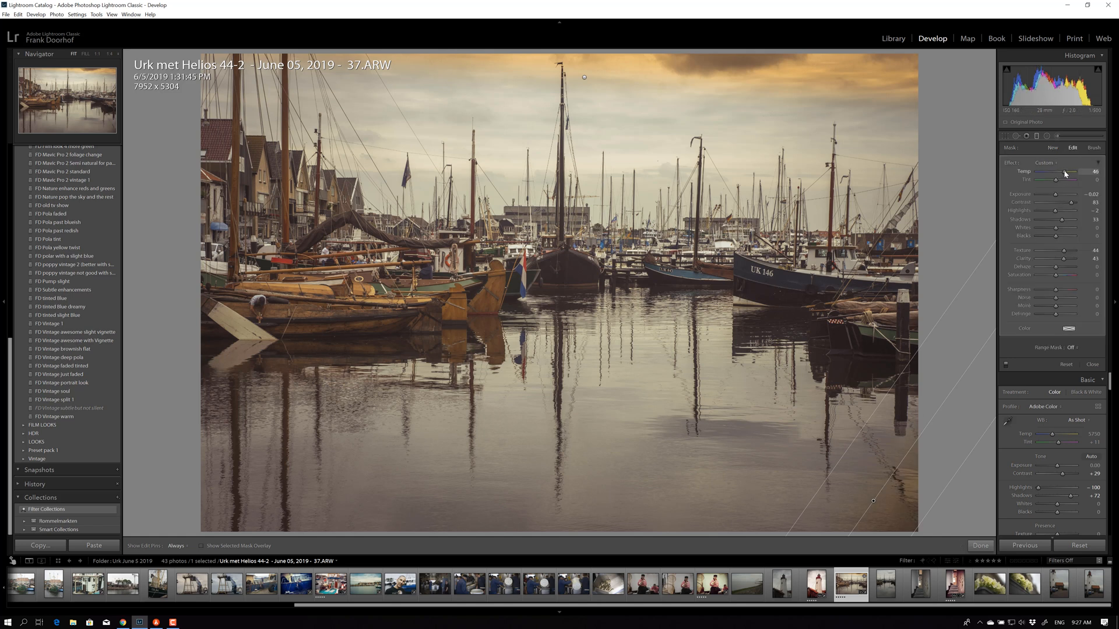
pyautogui.moveTo(1064, 173); pyautogui.dragTo(1071, 204)
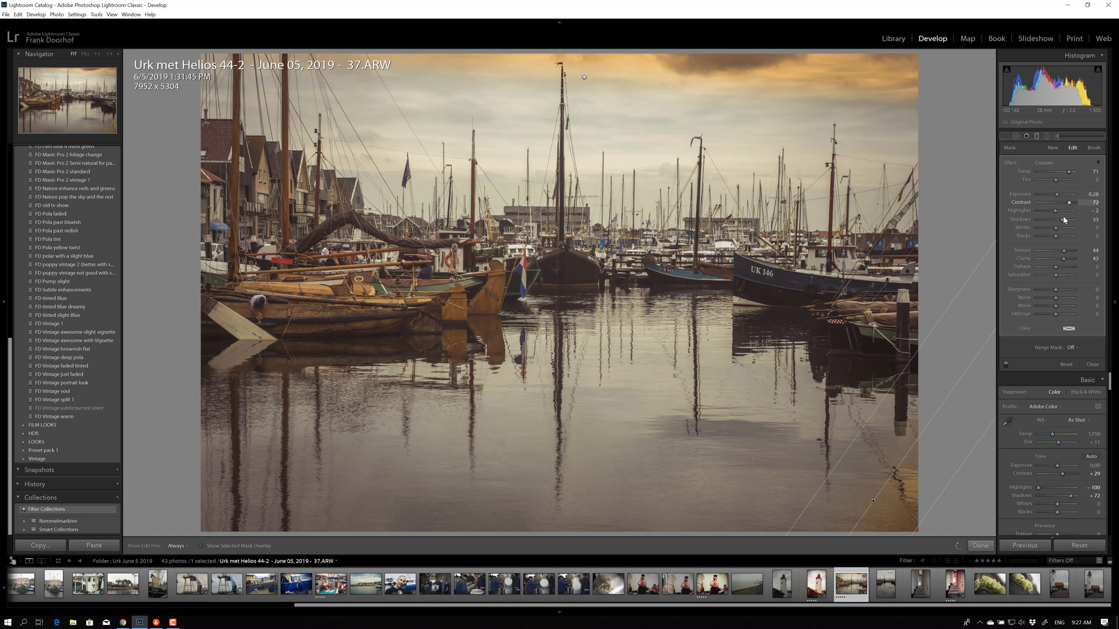
pyautogui.moveTo(1054, 223)
pyautogui.mouseDown()
pyautogui.moveTo(1036, 222)
pyautogui.moveTo(1064, 223)
pyautogui.mouseUp()
# Step: Draw a new graduated filter in from the left edge and lower its Temp to 33
pyautogui.click(1036, 135)
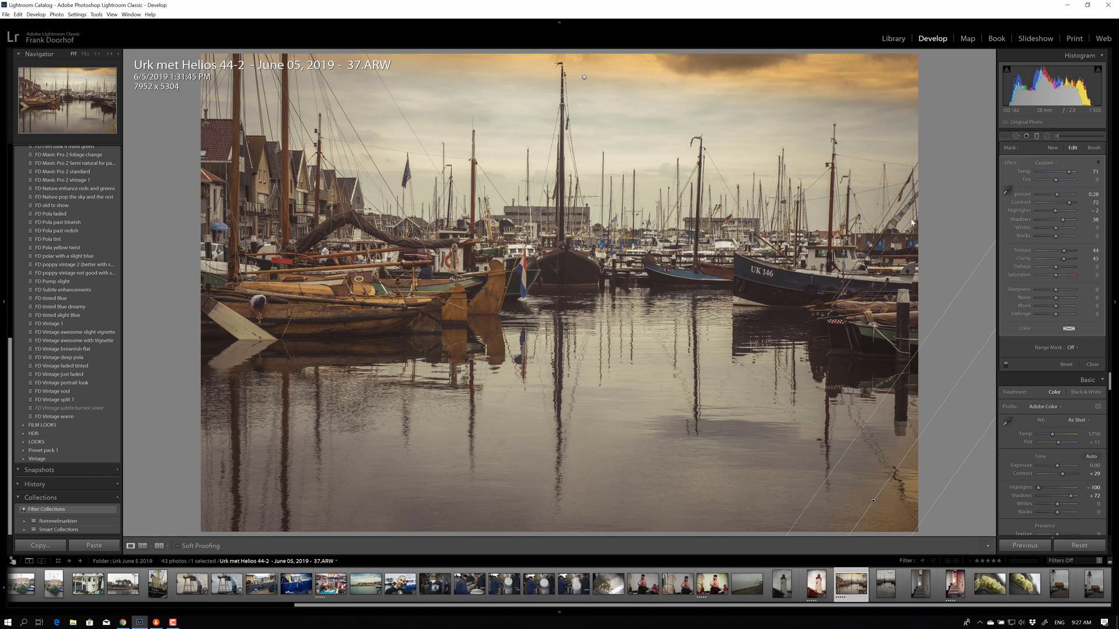
pyautogui.click(1036, 136)
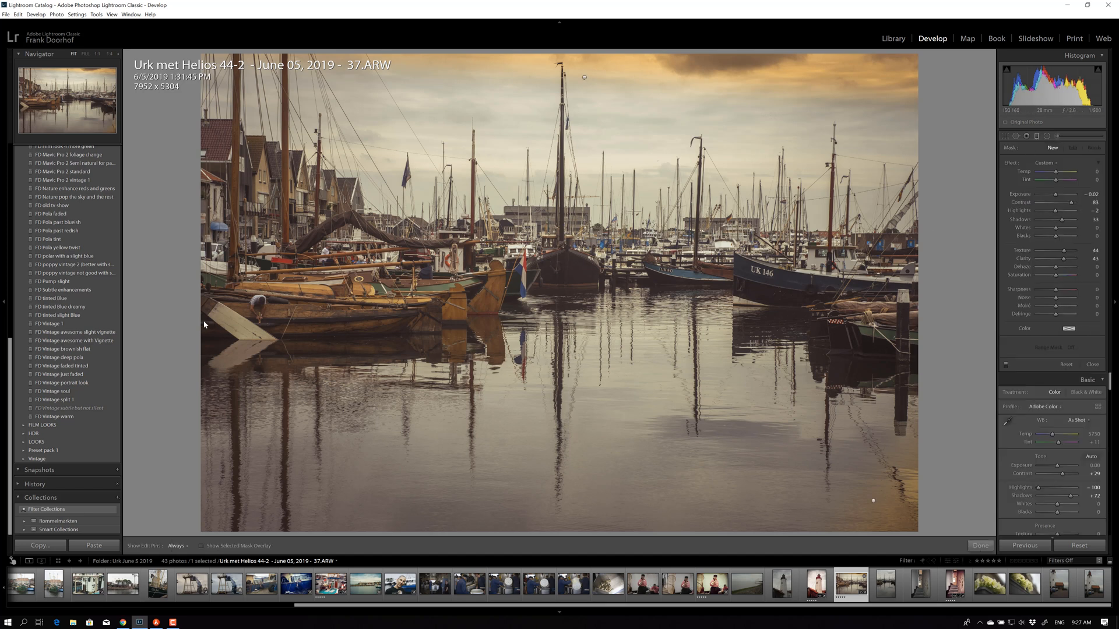
pyautogui.moveTo(221, 322); pyautogui.dragTo(249, 323)
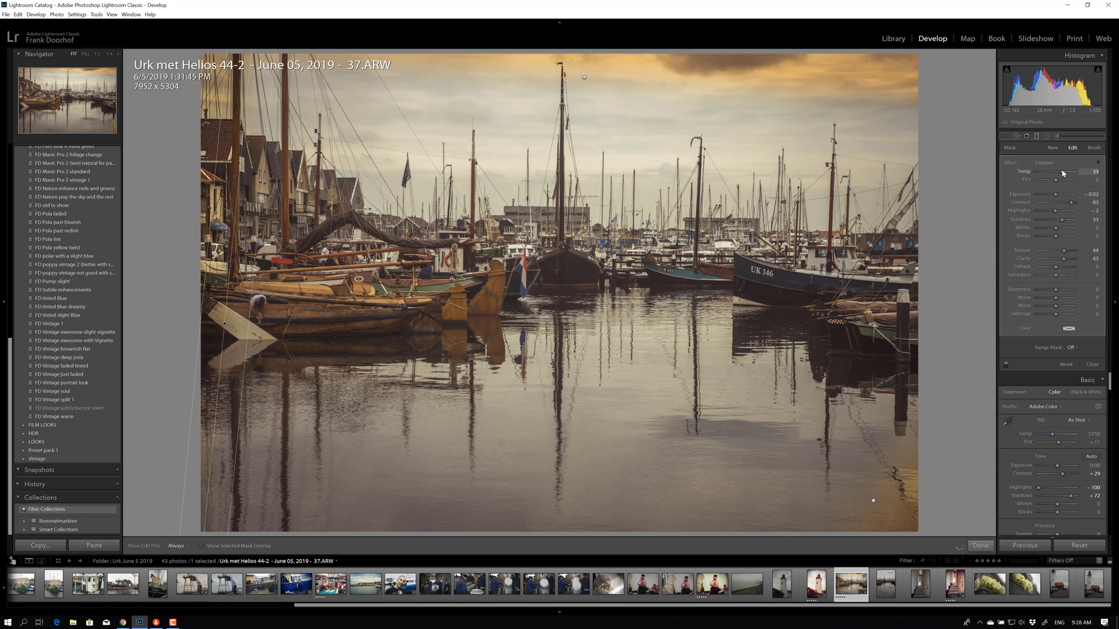
pyautogui.moveTo(1062, 170); pyautogui.dragTo(1054, 173)
# Step: Start an Adjustment Brush mask, set its tint and Temp 9, and paint over the lower water
pyautogui.click(1057, 136)
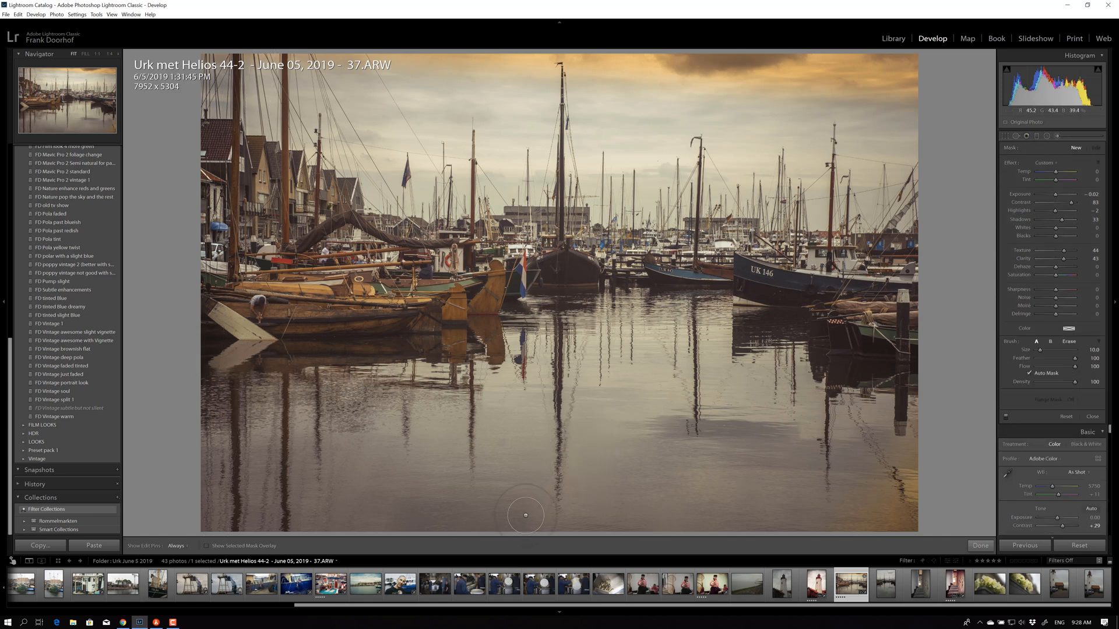
pyautogui.click(470, 528)
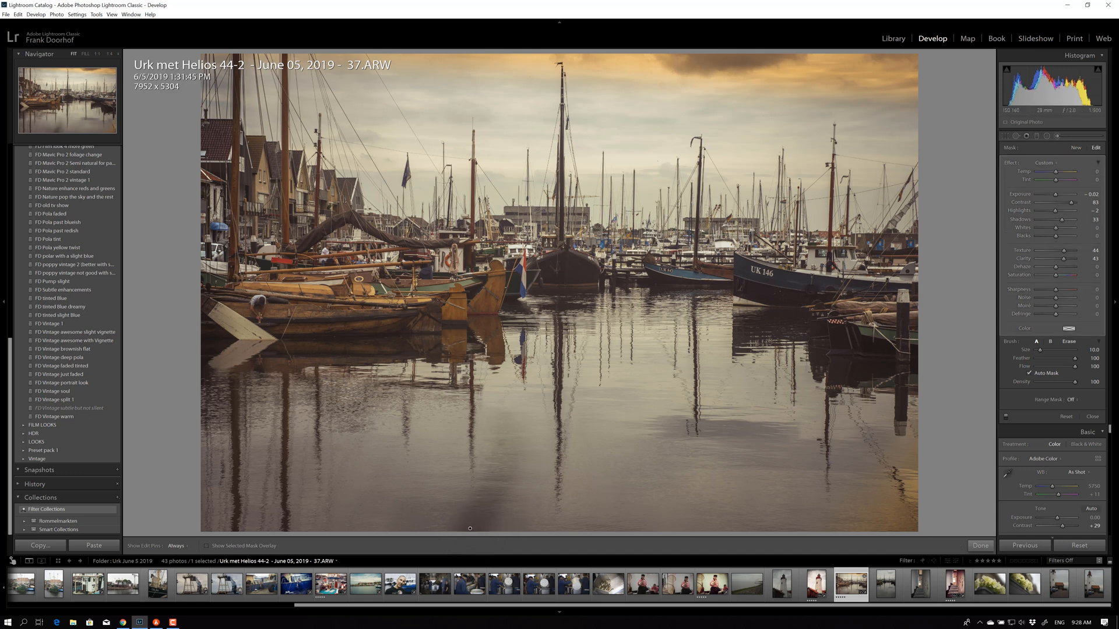
pyautogui.moveTo(1055, 180); pyautogui.dragTo(1062, 180)
pyautogui.moveTo(1055, 172); pyautogui.dragTo(1059, 172)
pyautogui.moveTo(469, 528)
pyautogui.mouseDown()
pyautogui.moveTo(434, 508)
pyautogui.moveTo(514, 507)
pyautogui.moveTo(534, 461)
pyautogui.mouseUp()
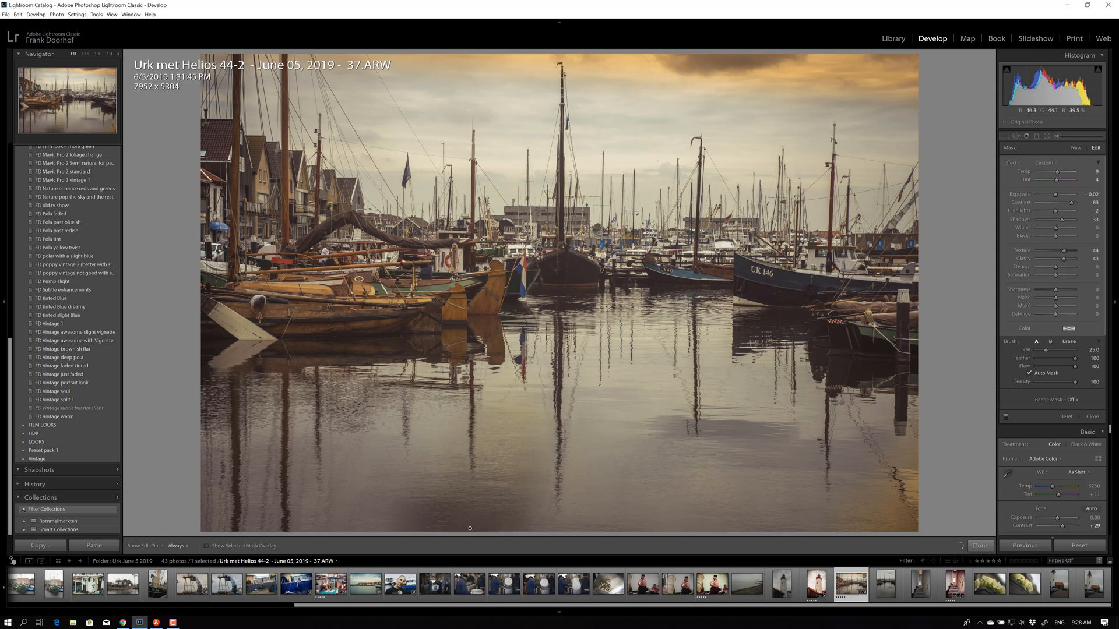